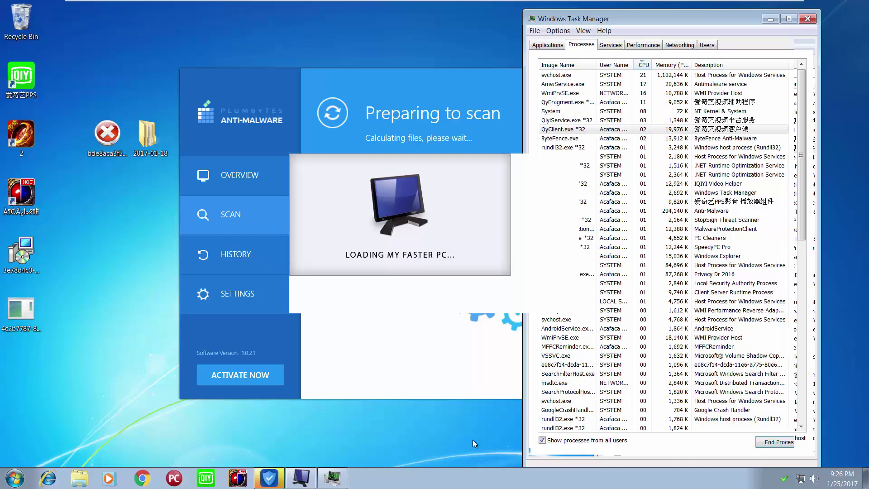
- Examine the list of running processes in Windows Task Manager
left_click(214, 74)
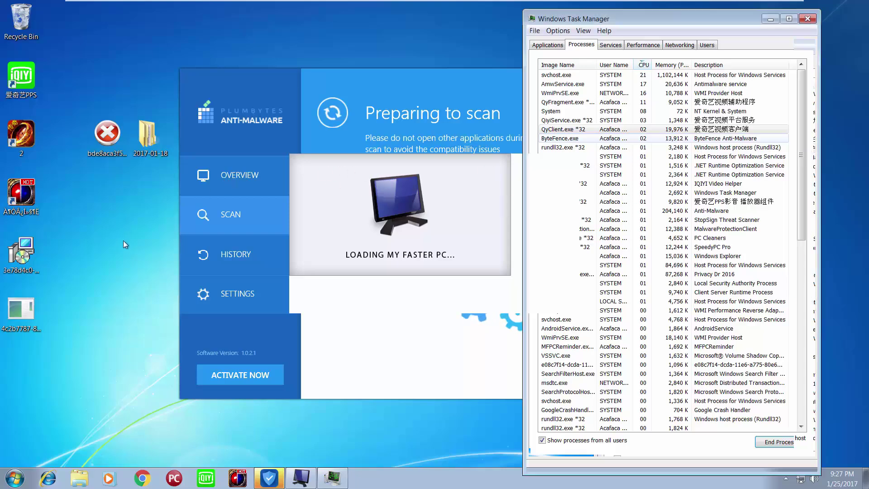
scroll(125, 244, "down", 11)
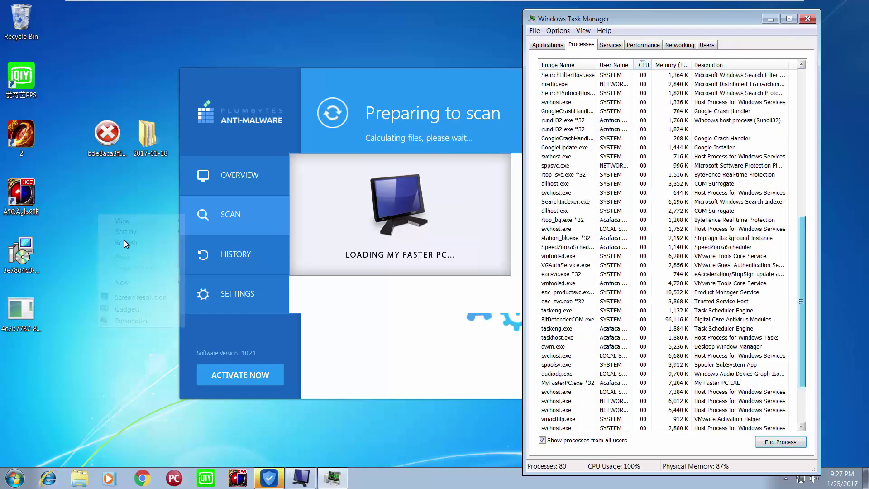
right_click(124, 240)
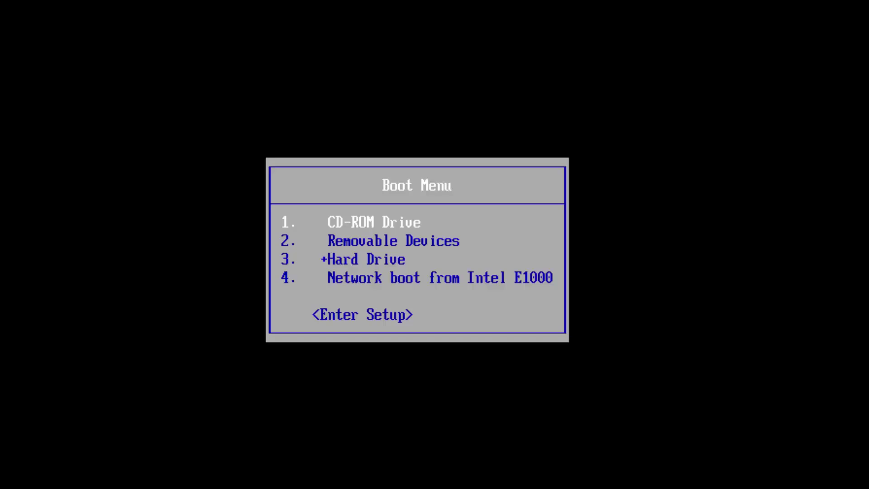
- Boot the virtual machine from the CD-ROM Drive and enter the Kaspersky Rescue Disk start menu
key("Down")
key("Down")
key("Down")
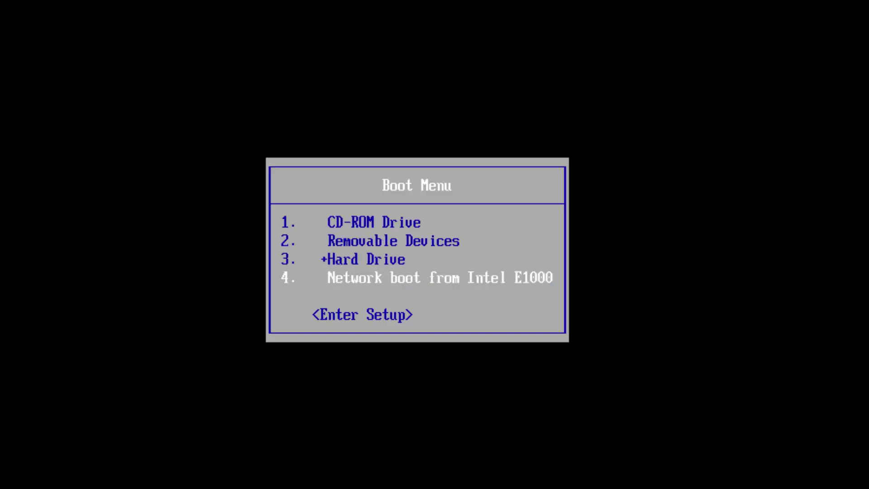
key("Up")
key("Up")
key("Up")
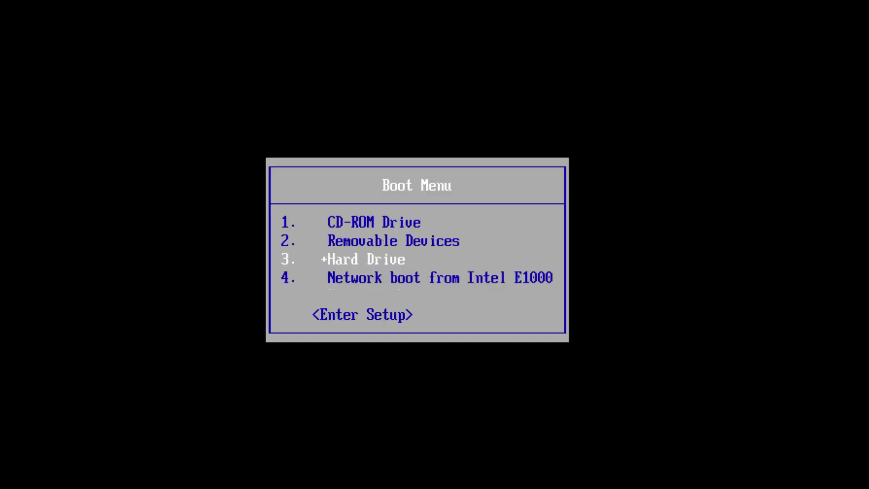
key("Down")
key("Up")
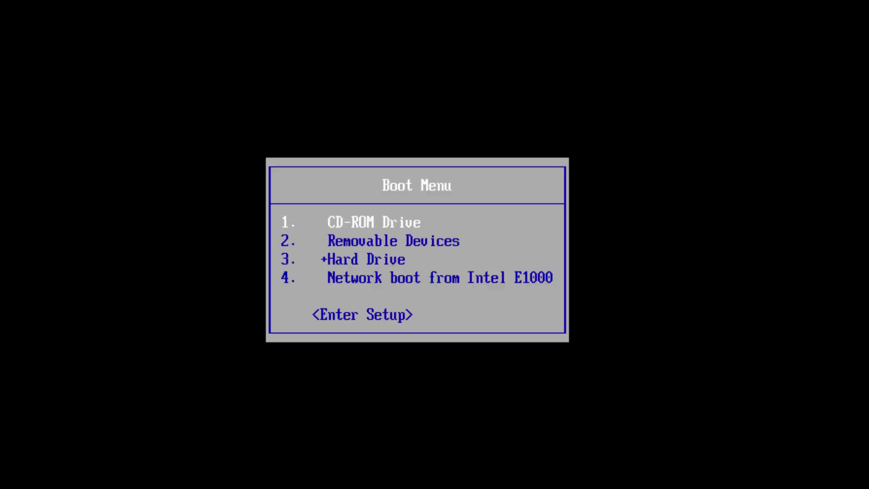
key("Return")
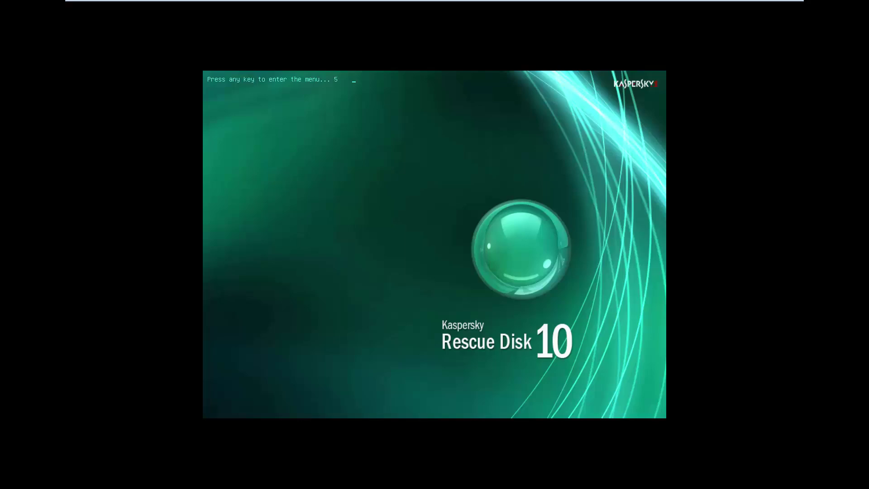
key("Return")
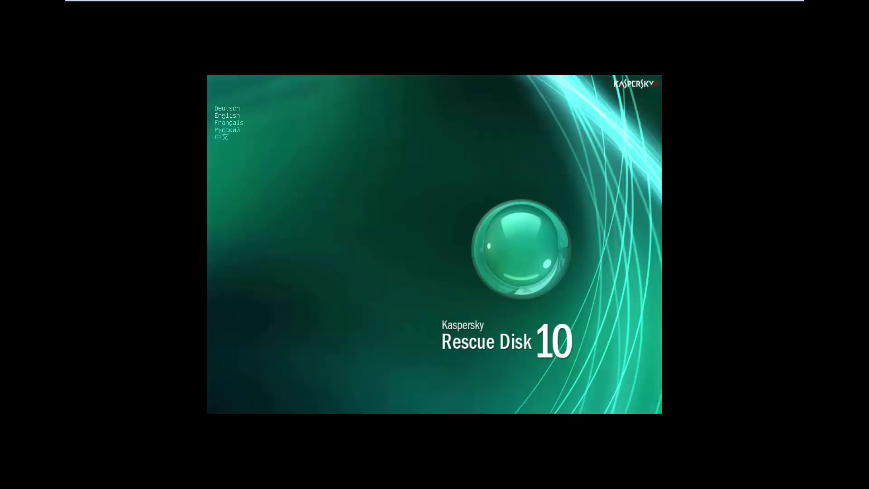
- Switch the virtual machine display's autosizing to Autofit Guest and back to Stretch Guest
mouse_move(260, 2)
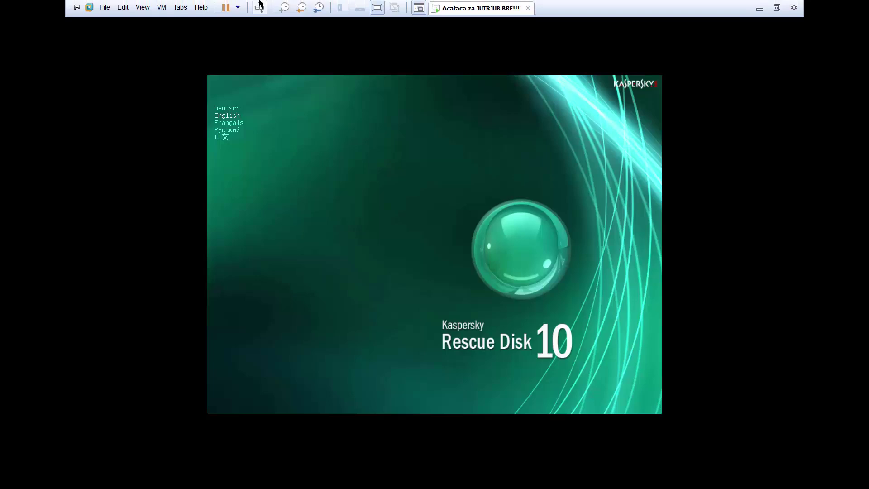
left_click(161, 8)
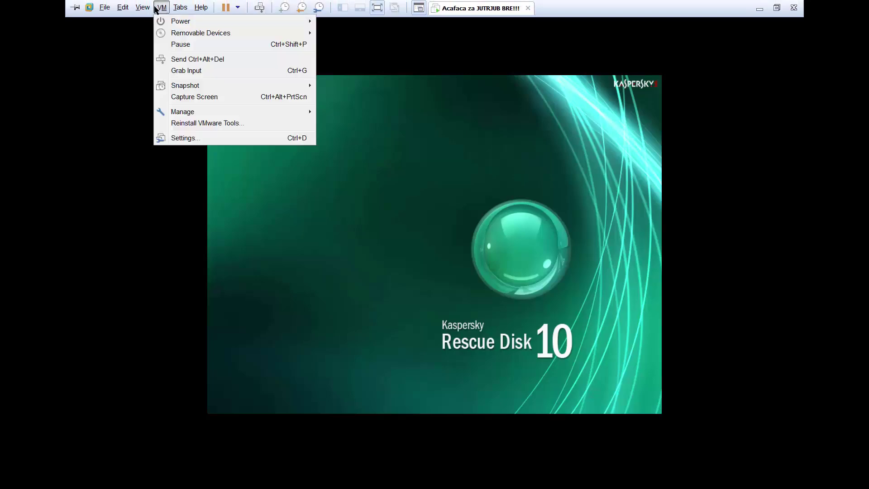
mouse_move(152, 6)
mouse_move(167, 100)
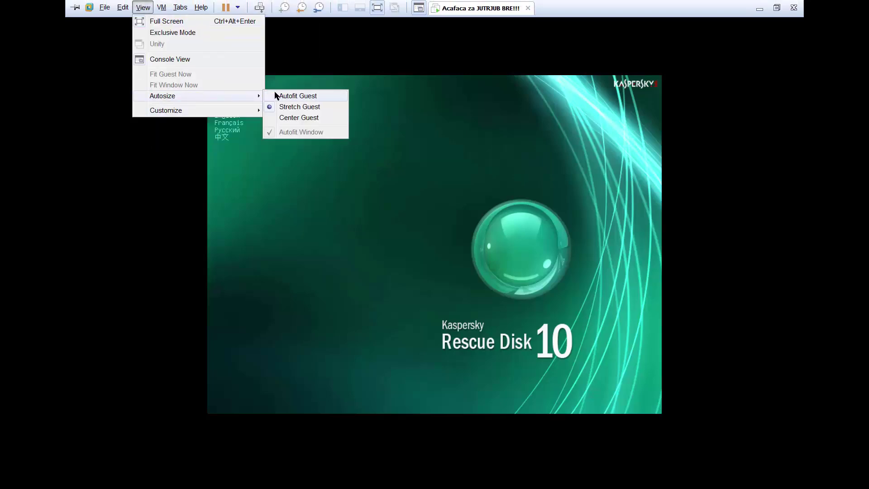
left_click(297, 95)
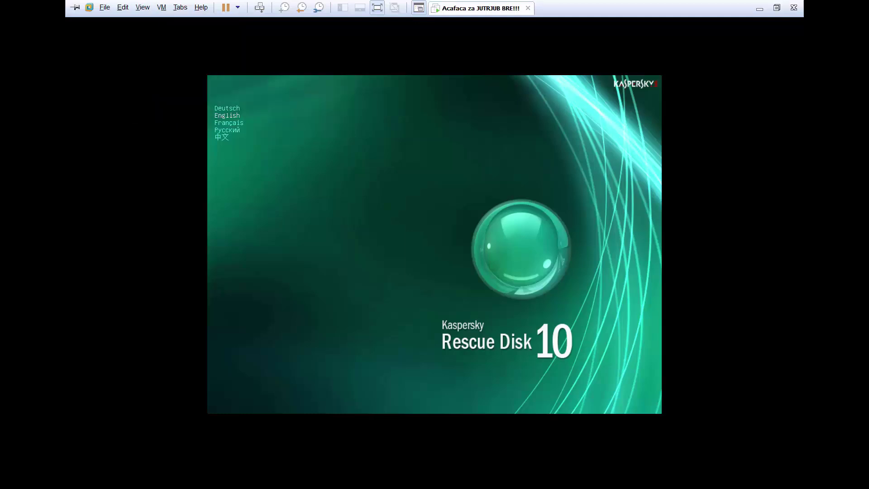
left_click(162, 7)
mouse_move(150, 8)
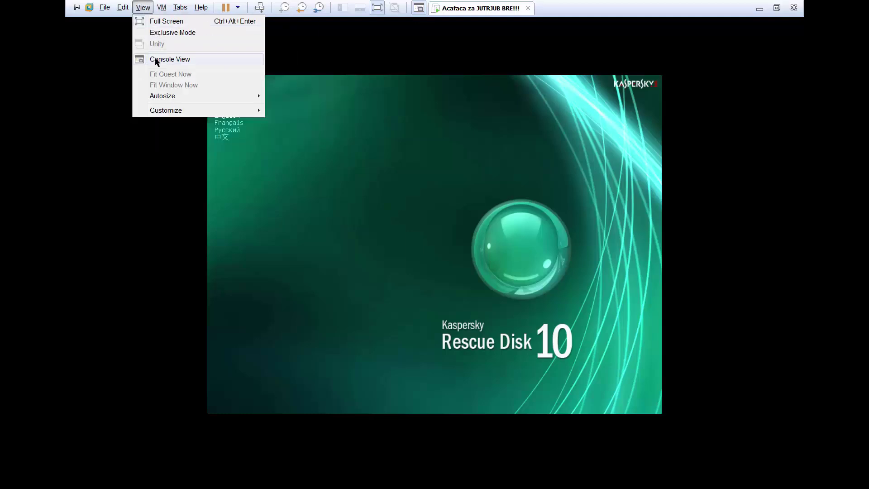
mouse_move(172, 96)
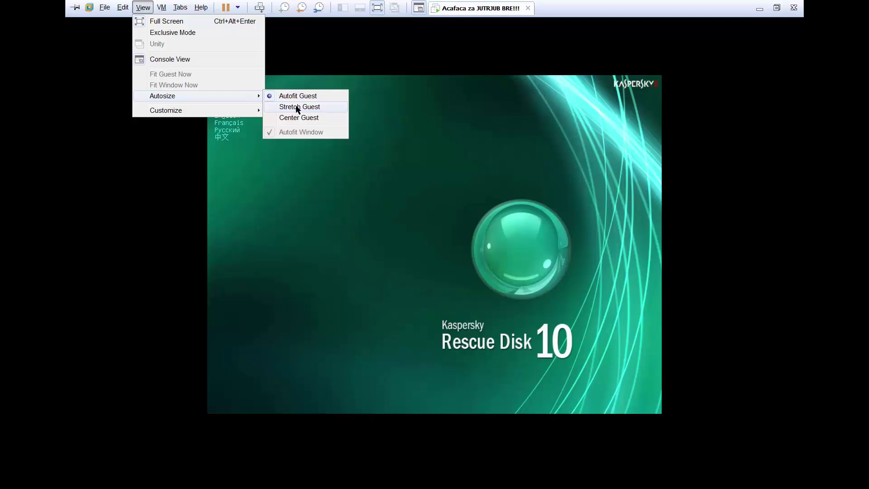
left_click(297, 107)
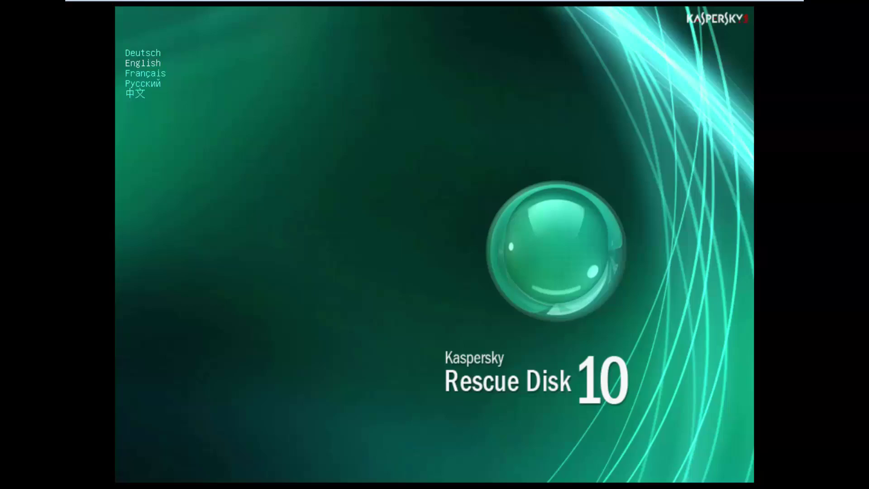
- Choose English as the language and start Kaspersky Rescue Disk in Graphic Mode
key("Return")
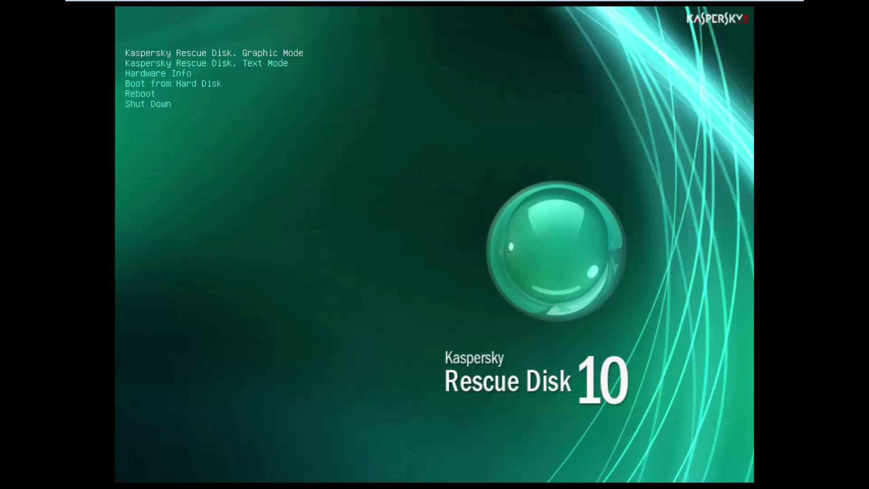
key("Return")
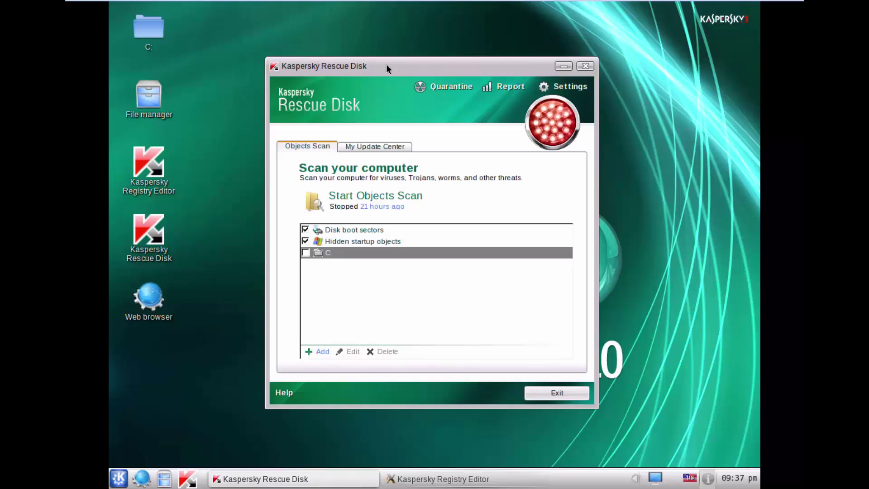
left_click(156, 299)
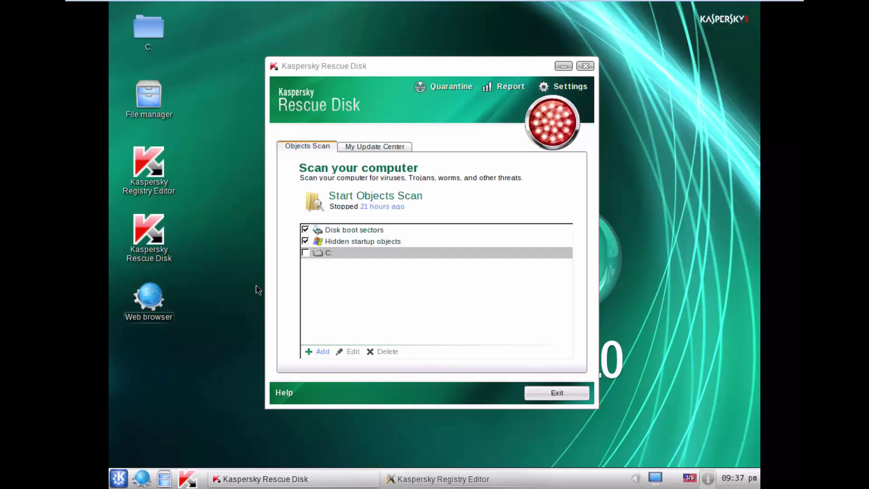
left_click(157, 227)
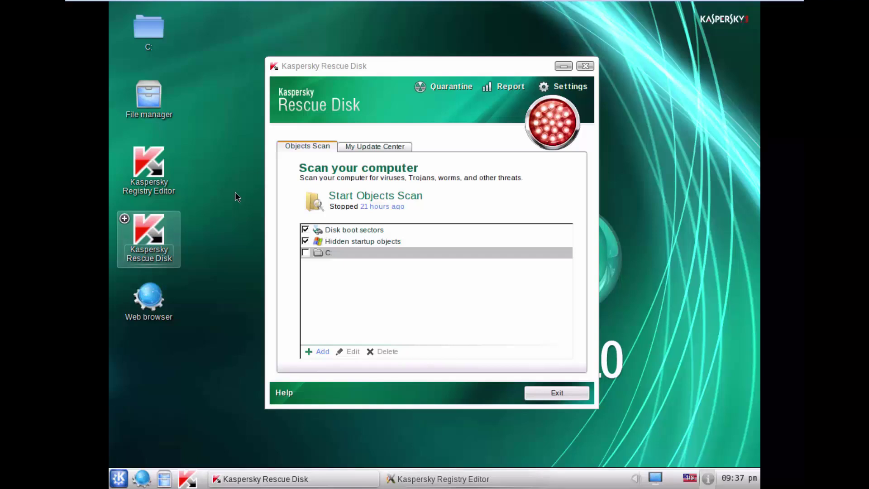
left_click(435, 64)
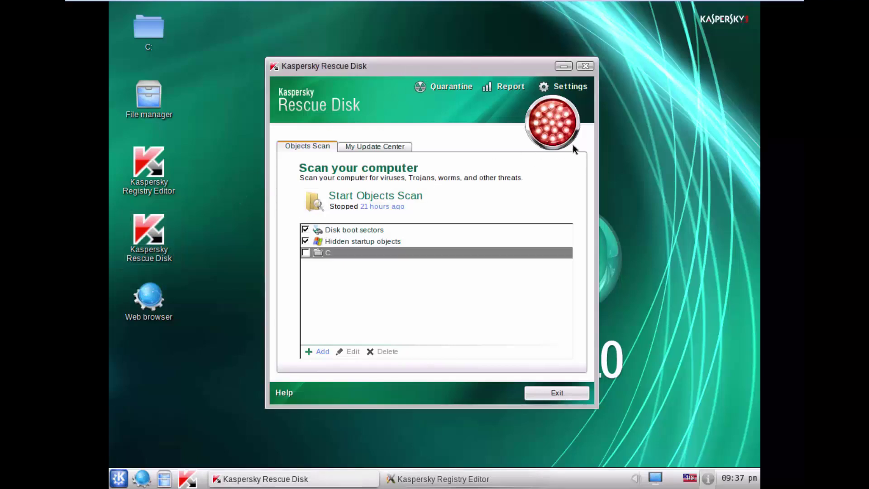
left_click(143, 152)
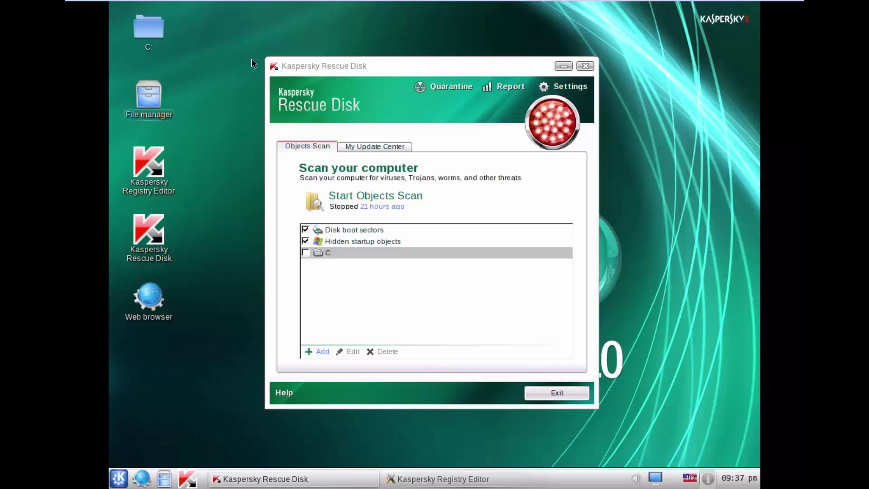
left_click(403, 66)
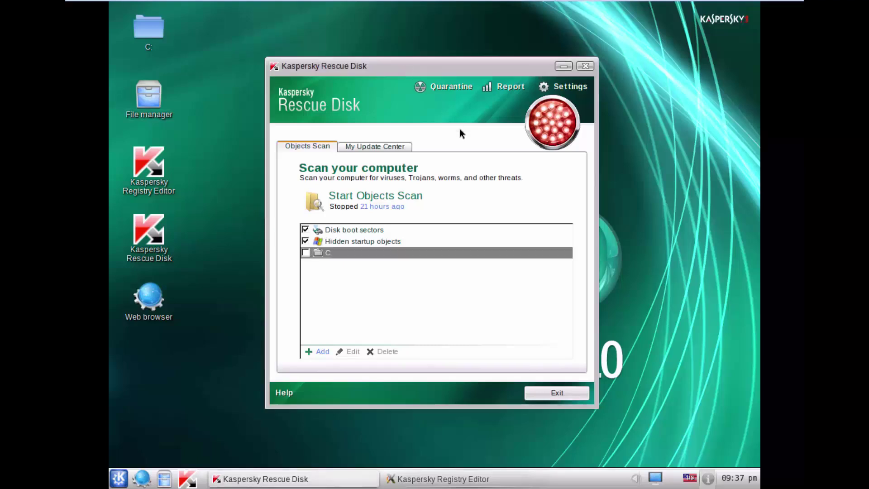
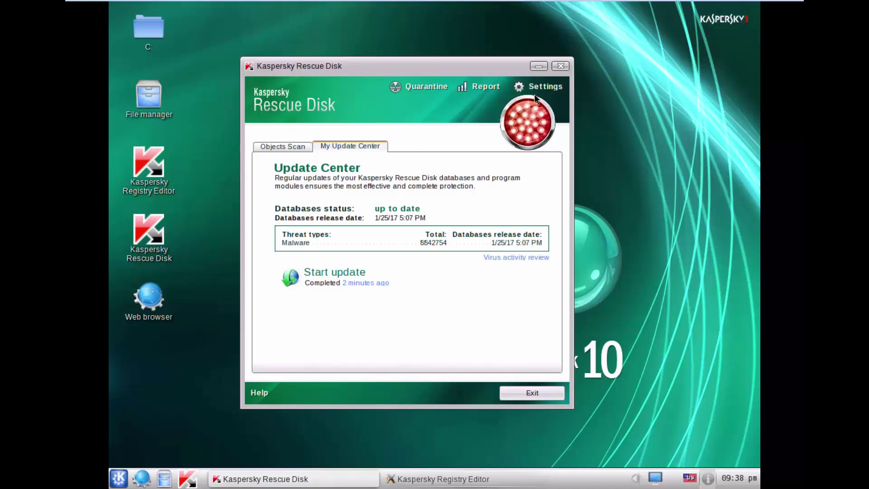
- Enable detection of the Other category under Other programs in the threat settings and apply the change
left_click_drag(437, 64, 451, 59)
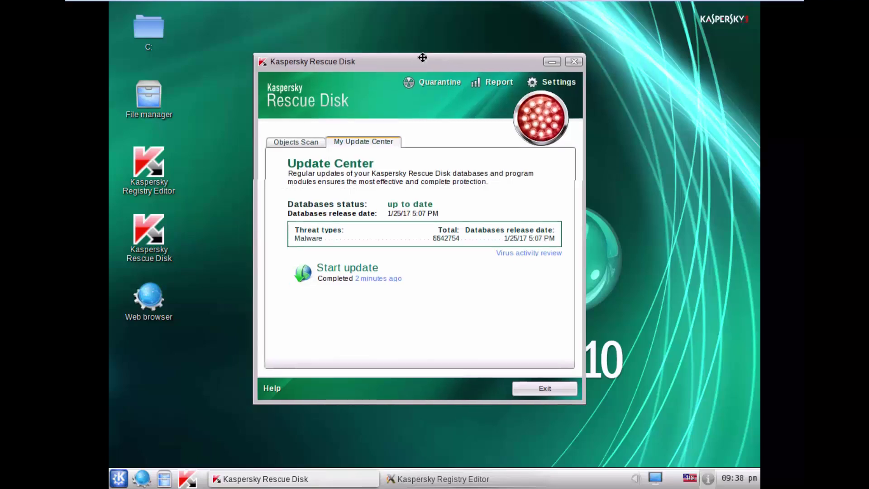
left_click(565, 86)
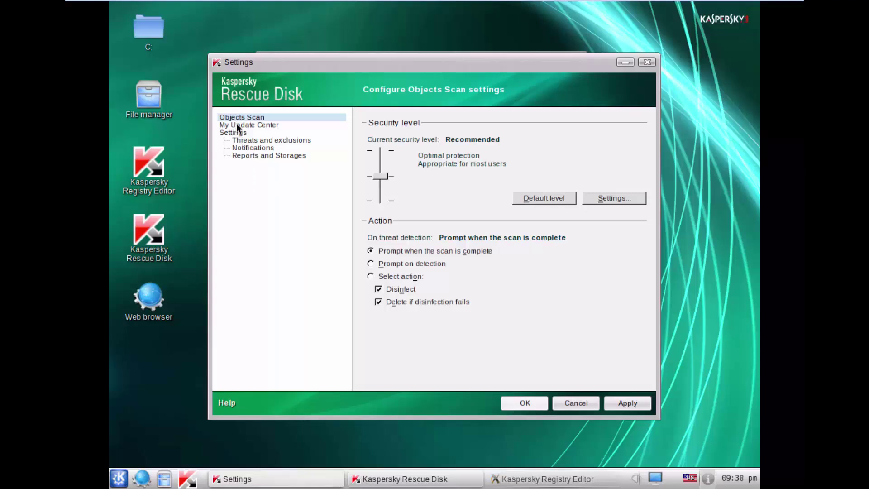
left_click(246, 140)
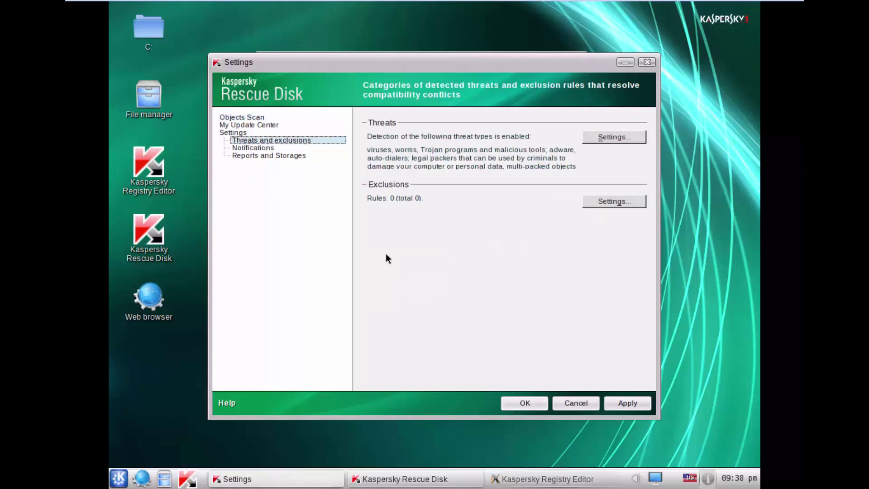
left_click(613, 141)
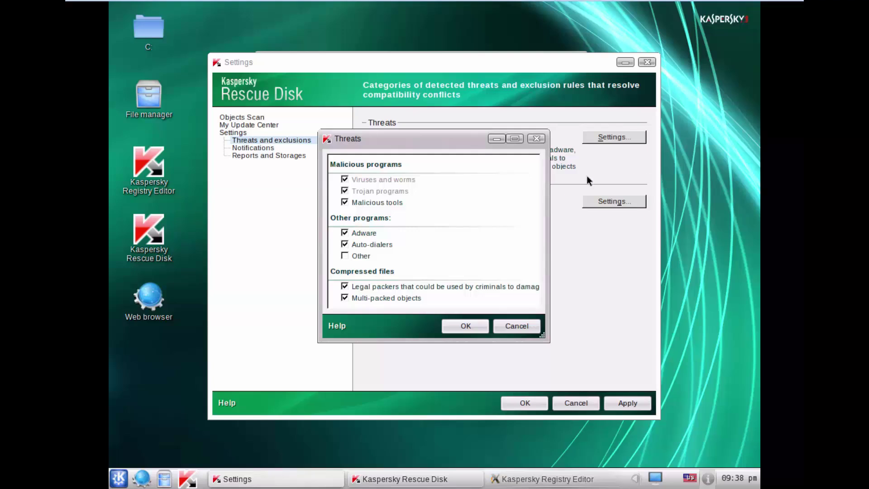
left_click(344, 256)
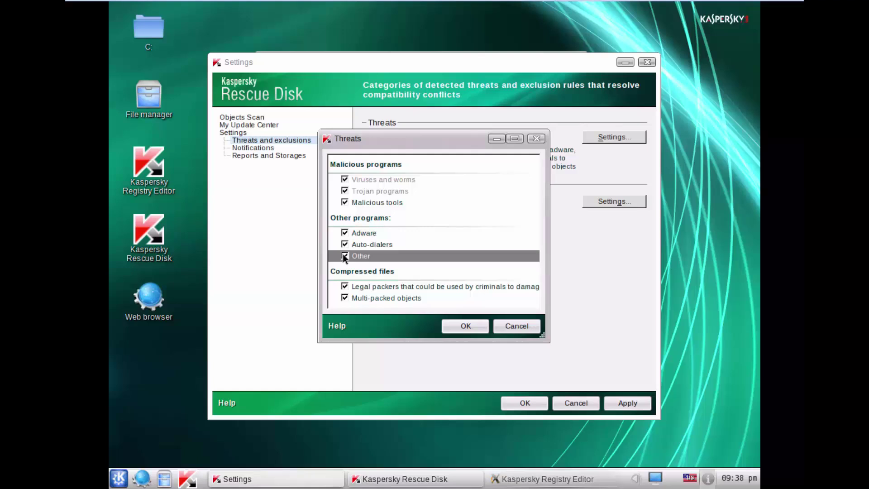
left_click(464, 326)
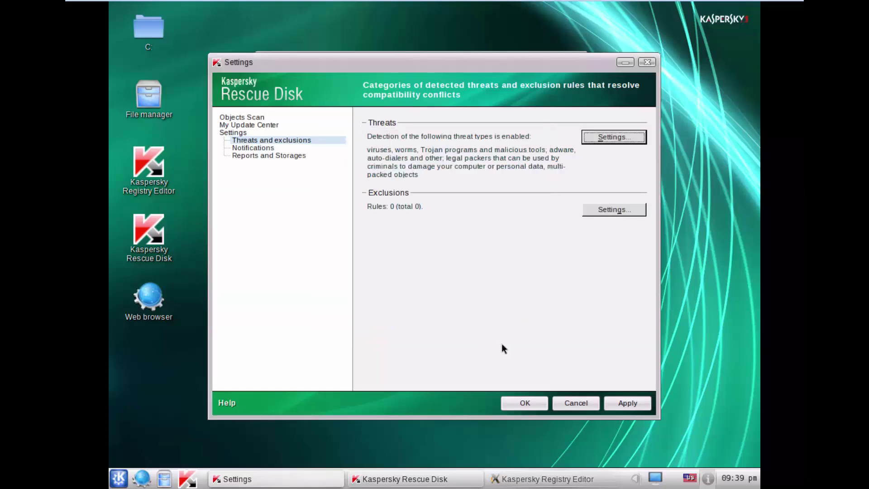
left_click(620, 403)
left_click(519, 407)
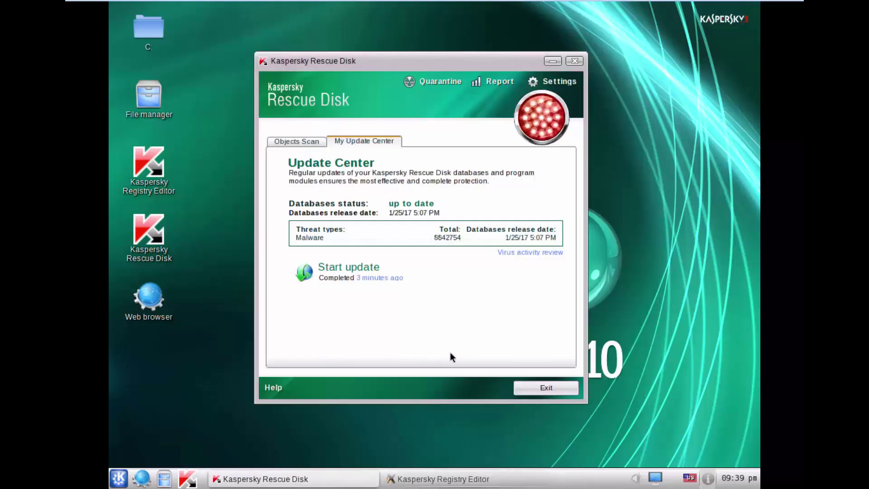
- Start an objects scan covering the disk boot sectors, hidden startup objects and the C: drive
left_click(281, 142)
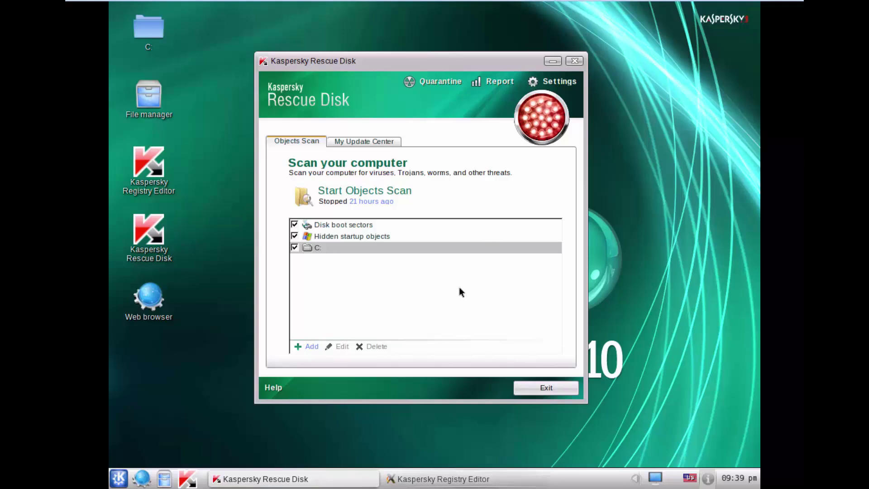
left_click(337, 186)
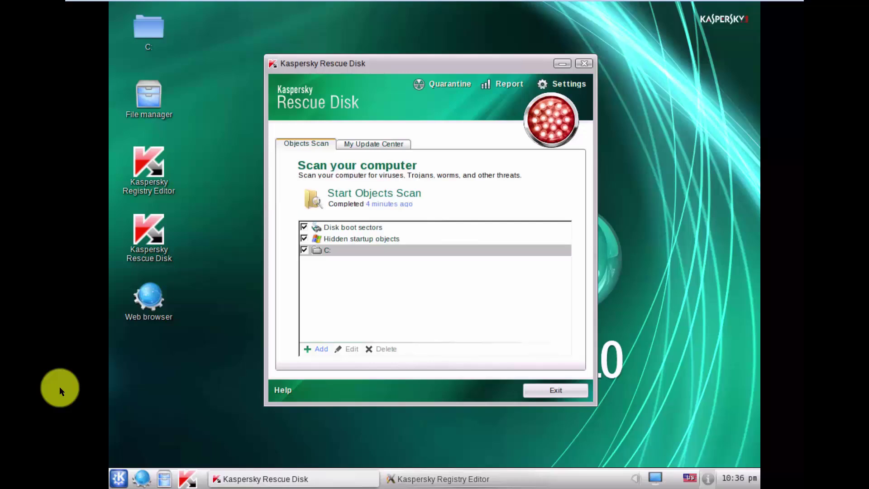
- Review the report of detected threats in the protection state window and close it
left_click(554, 121)
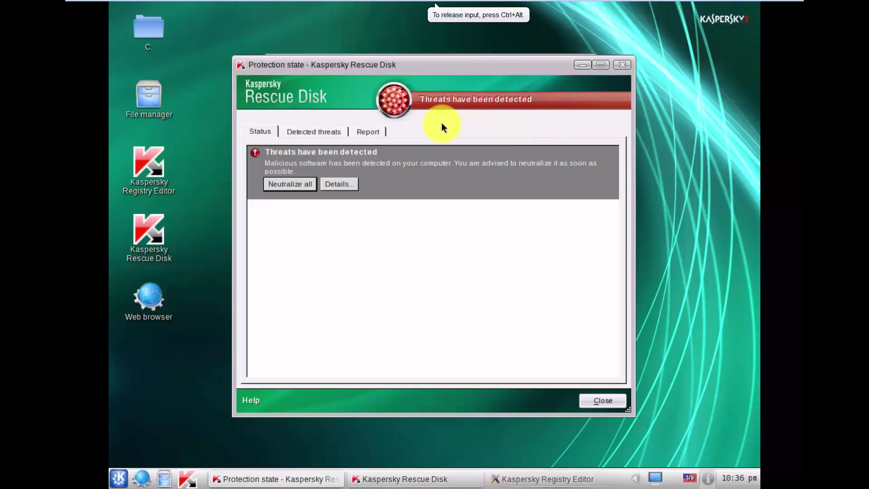
left_click(364, 132)
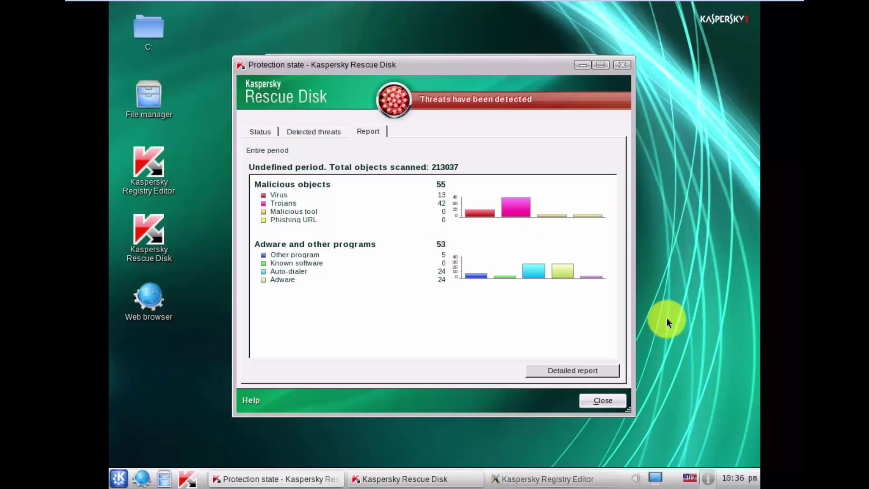
left_click(608, 401)
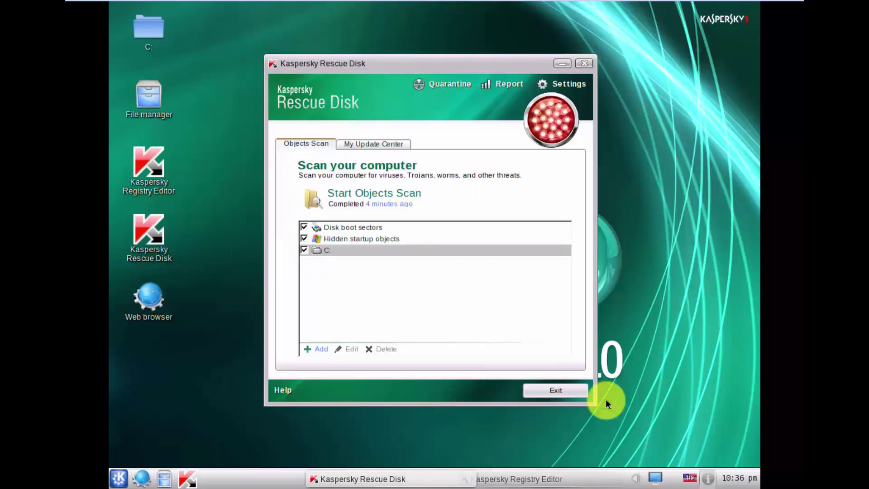
- Neutralize all detected threats from the protection state window, choosing Delete (recommended) and applying it to all objects
left_click(551, 123)
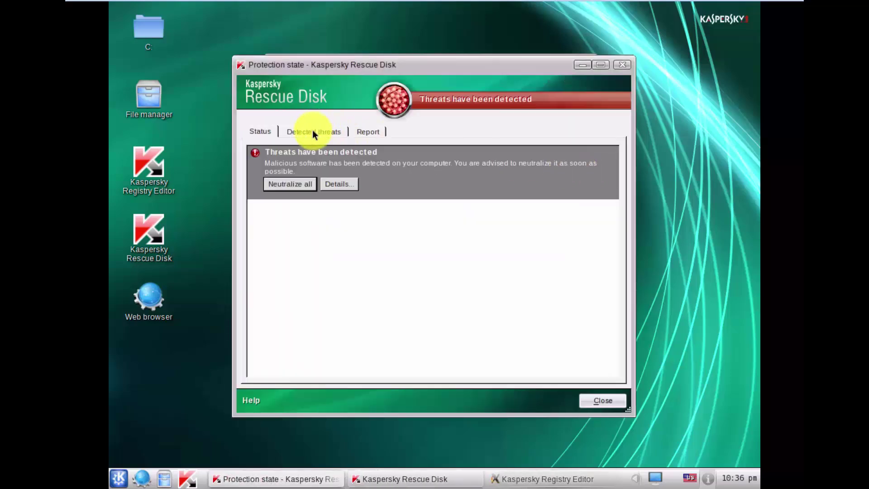
left_click(284, 185)
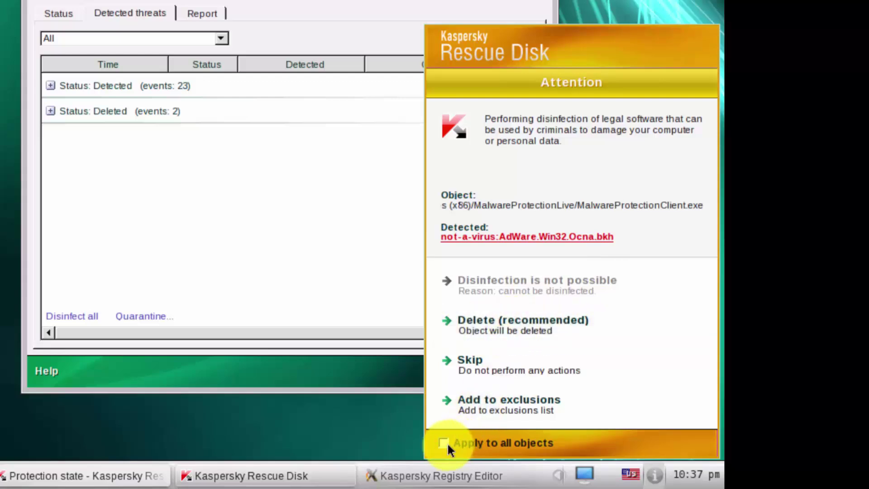
left_click(473, 439)
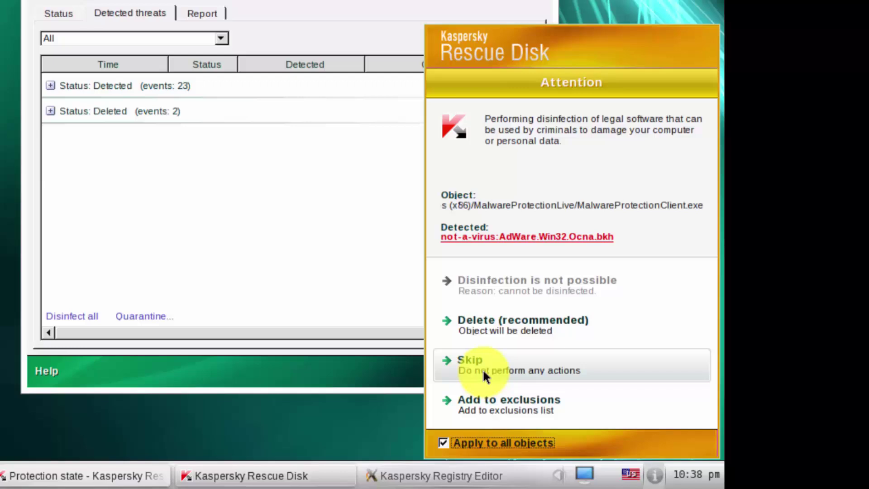
left_click(498, 328)
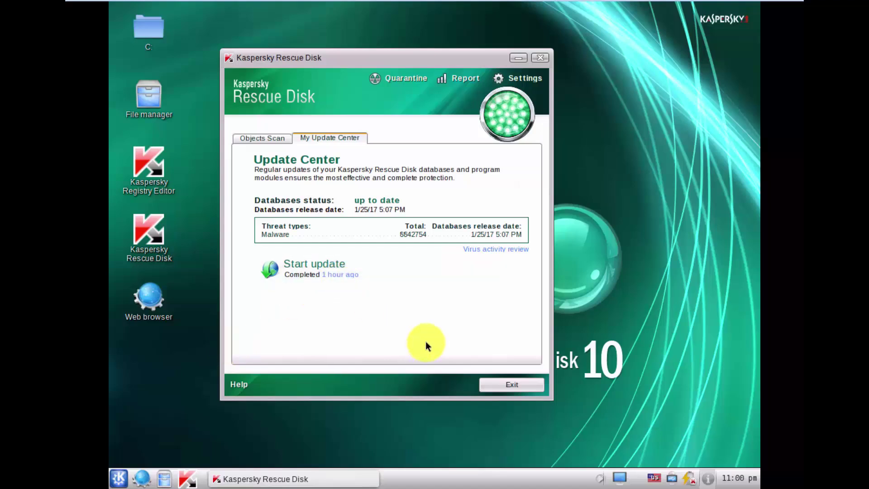
- Open the protection state window and check the report, status and detected threats lists after the scan
left_click(514, 110)
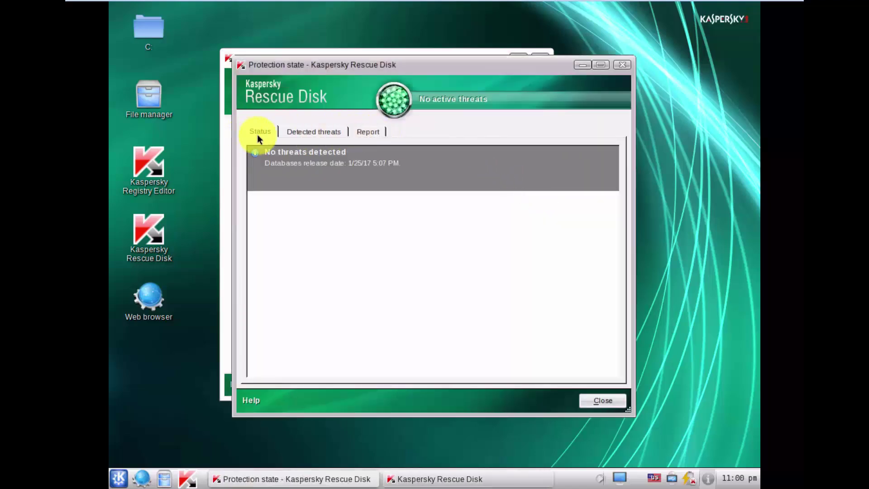
left_click(368, 132)
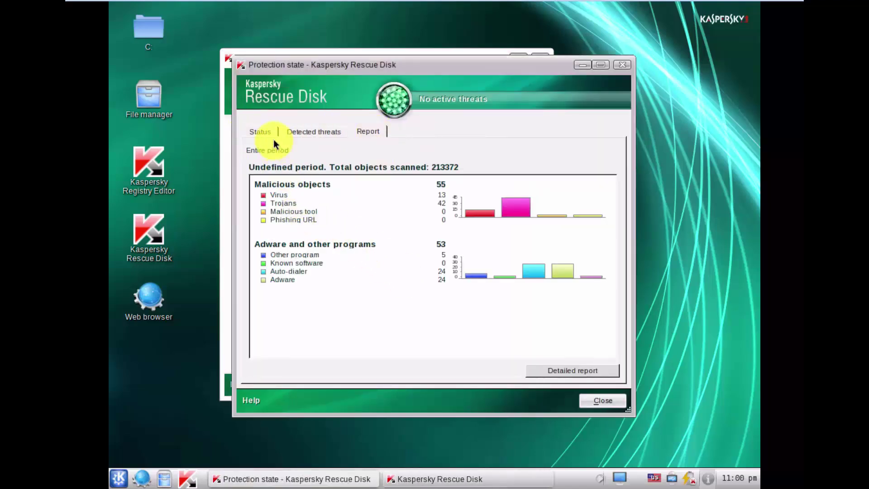
left_click(260, 131)
left_click(314, 132)
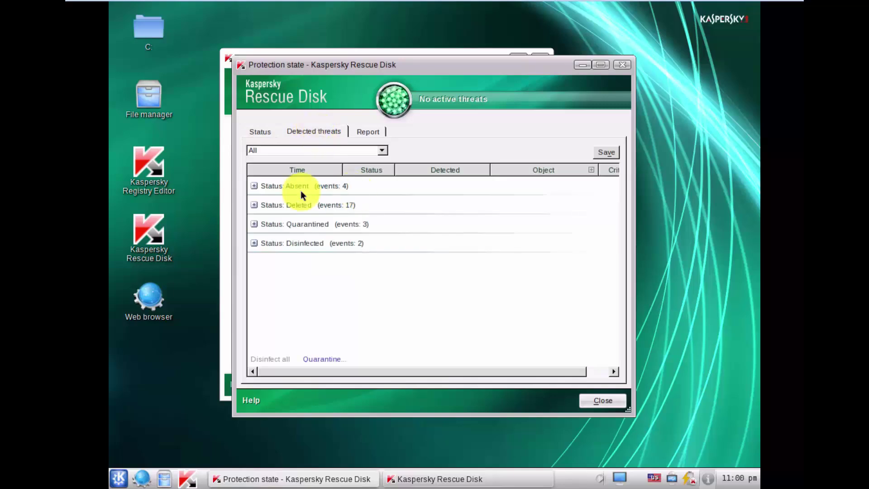
- Expand and examine the Deleted, Quarantined and Disinfected threat groups, and close the protection state window
left_click(254, 205)
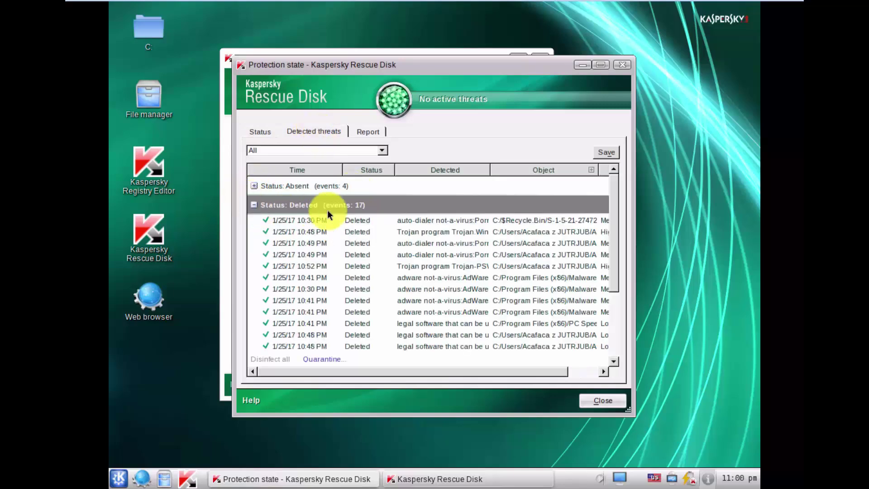
scroll(410, 276, "down", 2)
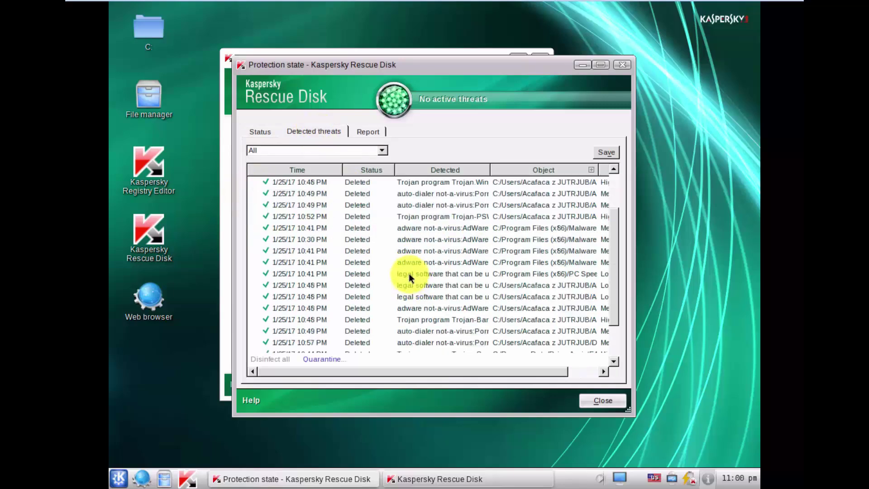
scroll(281, 272, "down", 2)
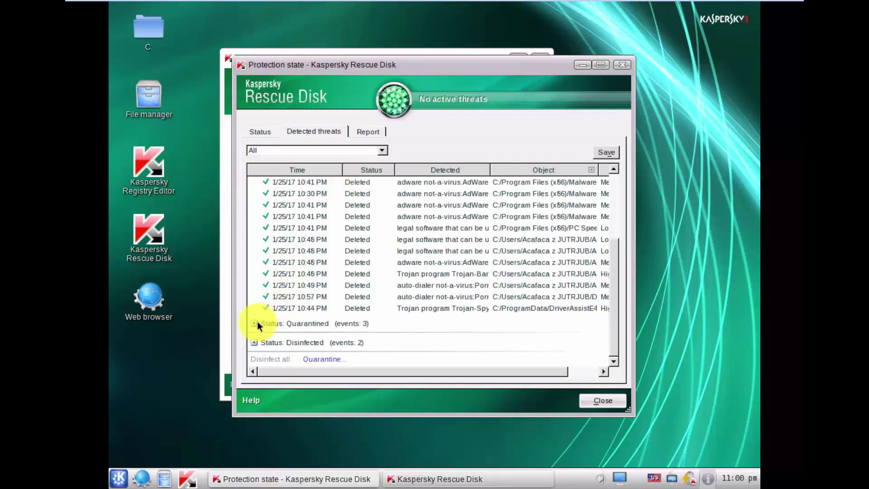
left_click(253, 322)
scroll(335, 301, "down", 1)
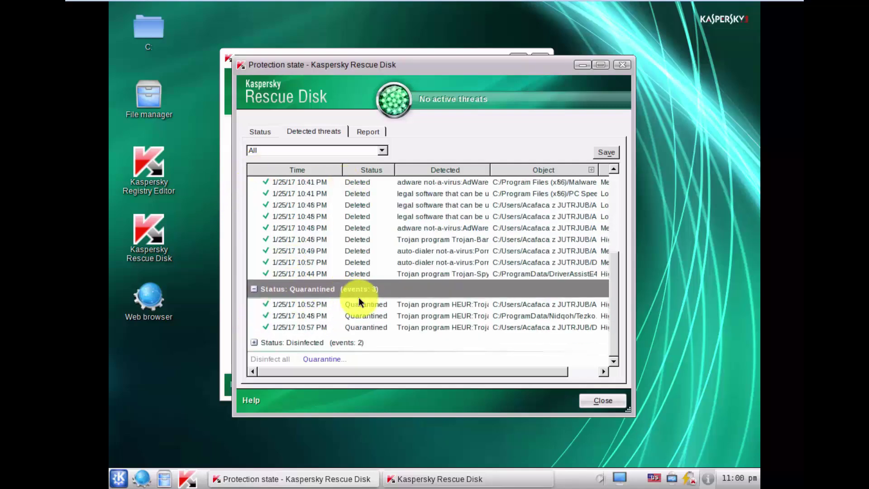
left_click(254, 342)
scroll(316, 335, "down", 1)
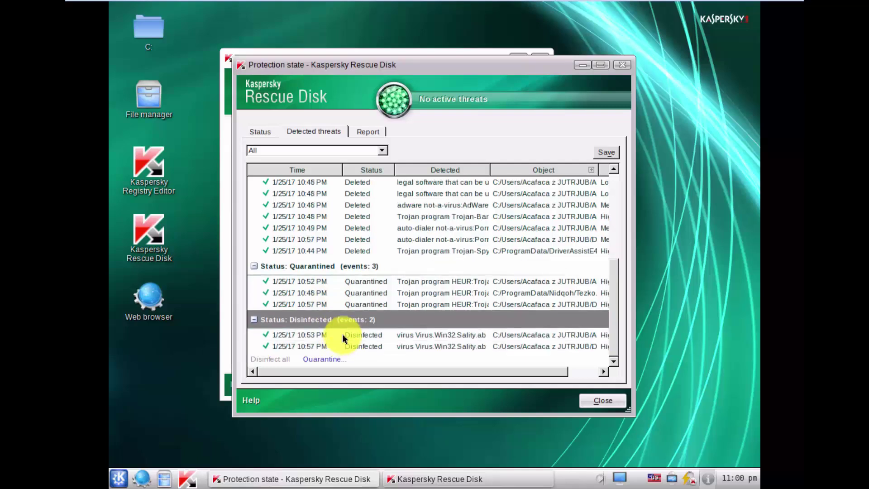
left_click(411, 335)
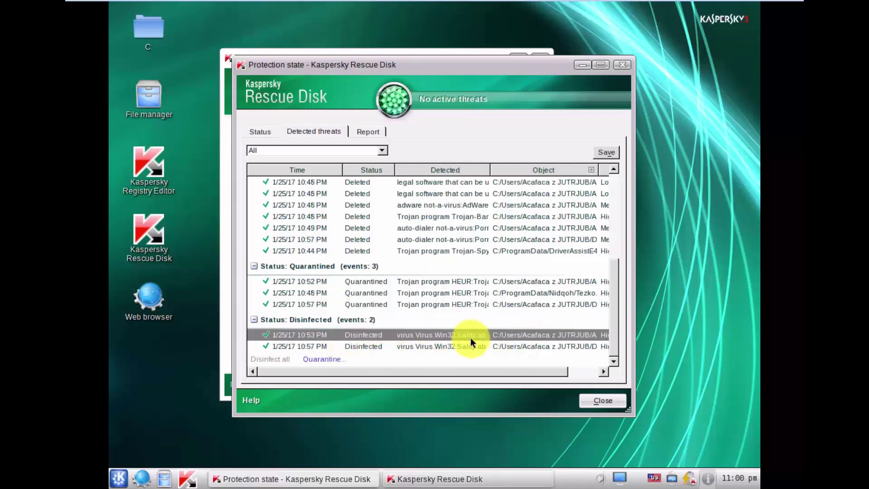
left_click(468, 346)
left_click(357, 335)
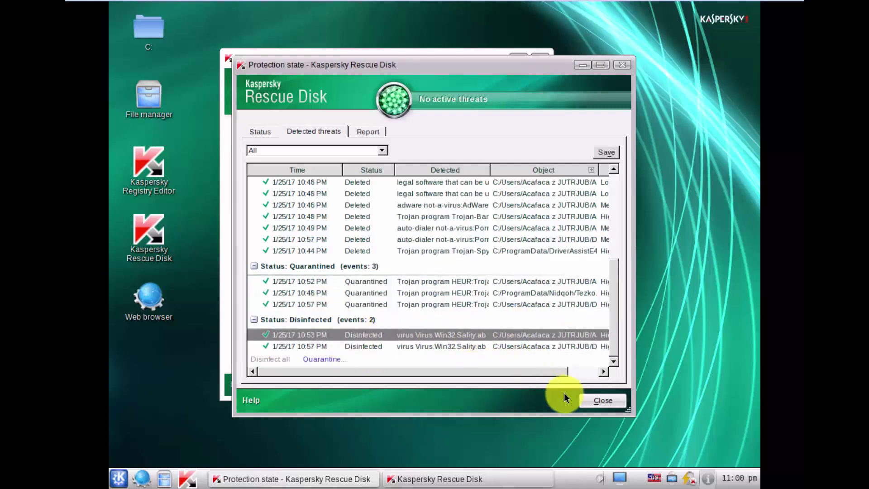
left_click(592, 400)
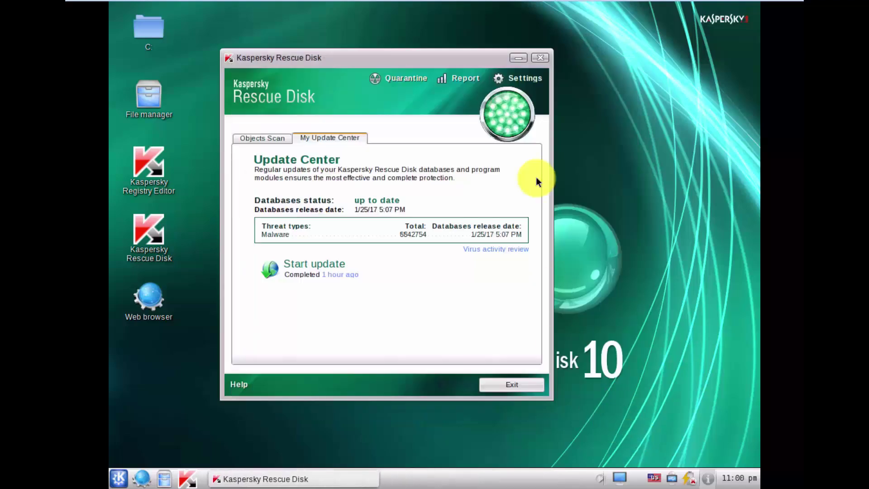
- Close the Kaspersky Rescue Disk window
left_click(540, 58)
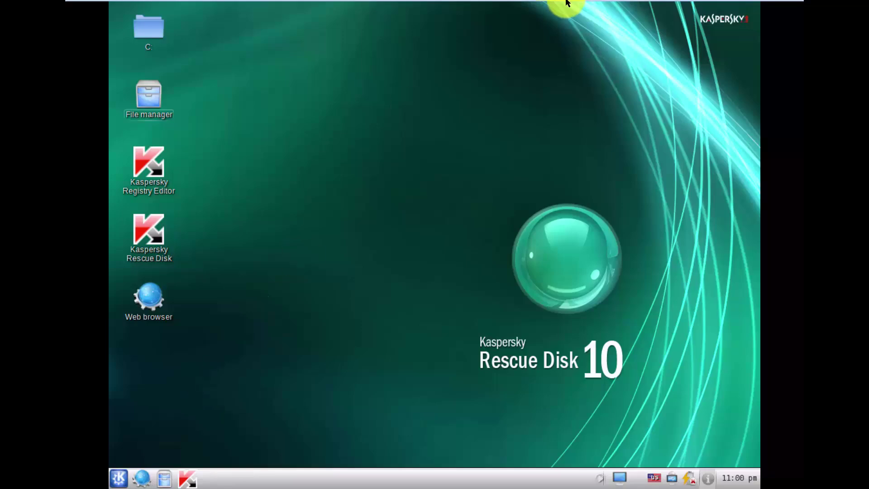
mouse_move(565, 2)
left_click(753, 6)
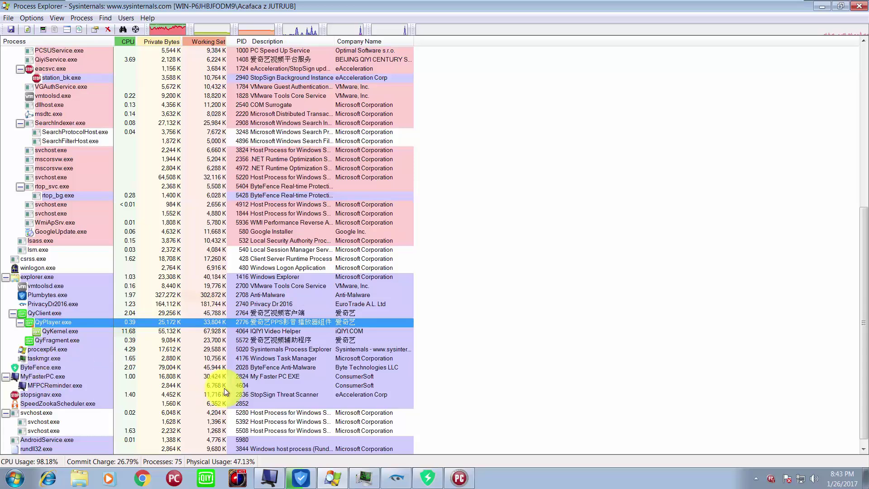
- Inspect the MFPCReminder.exe process and the other running processes in Process Explorer, and close its window
mouse_move(29, 384)
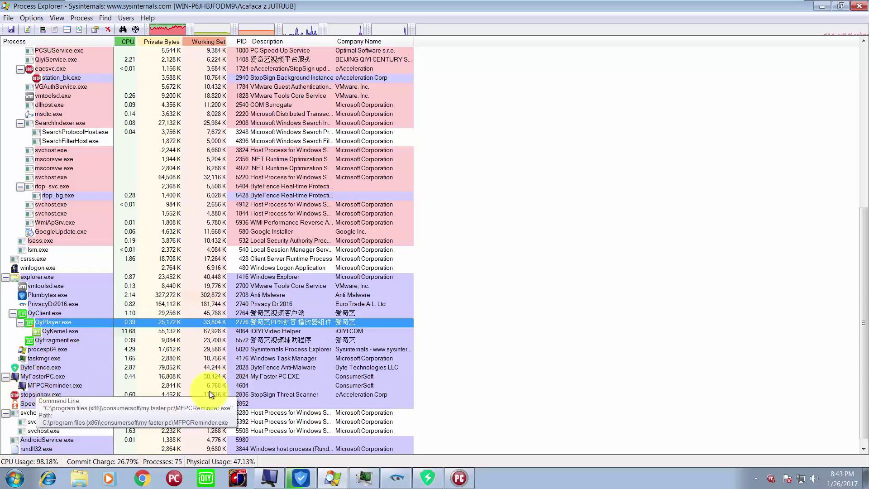
left_click(34, 388)
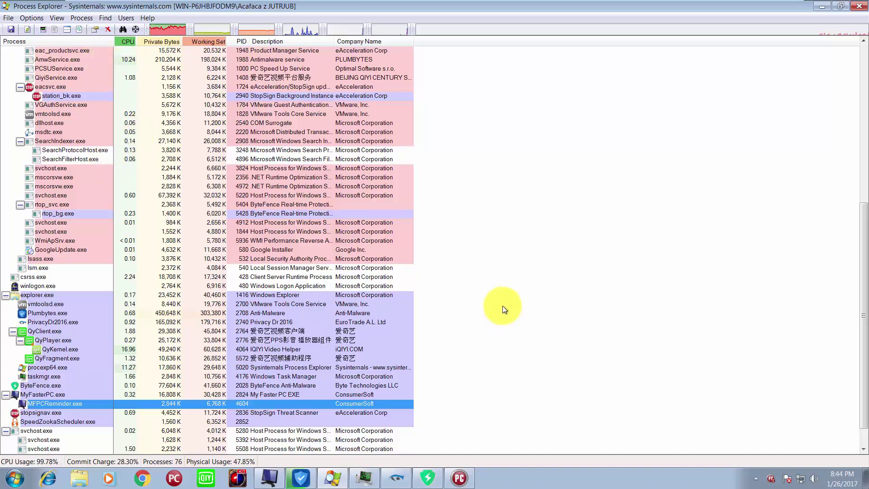
scroll(508, 295, "down", 1)
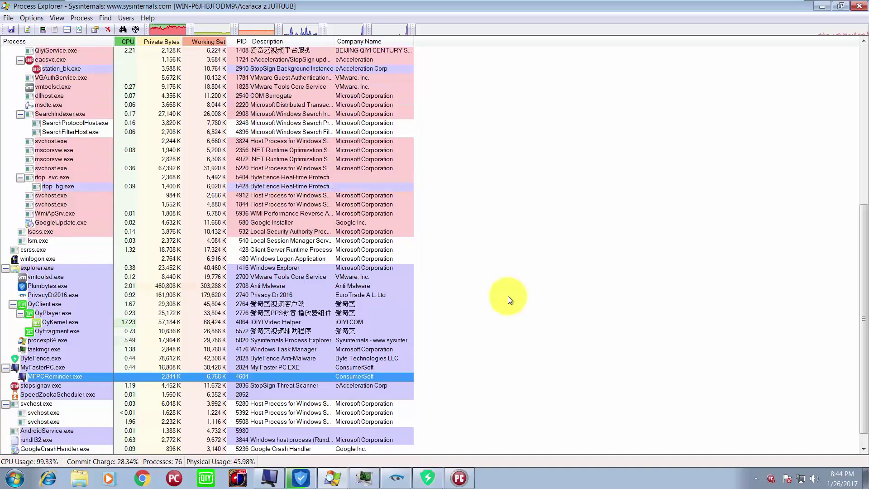
left_click(859, 7)
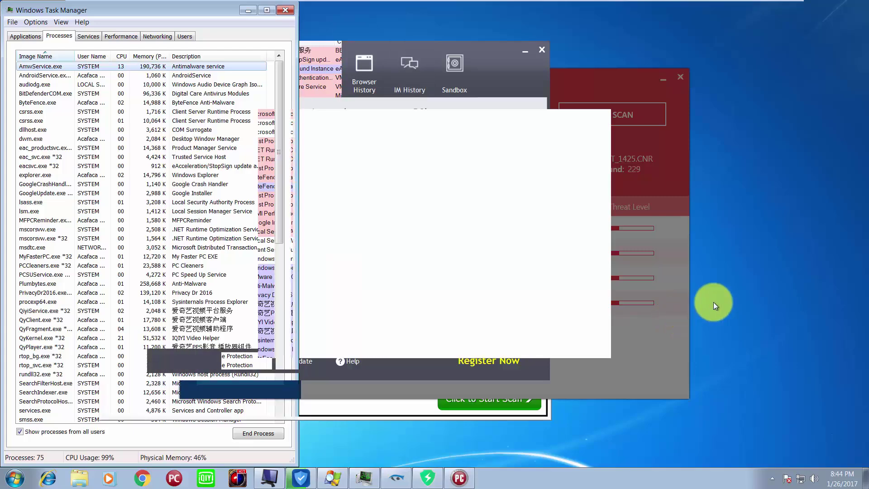
- Look through the list of malware and potentially unwanted items in the Malwarebytes threat scan results
mouse_move(758, 9)
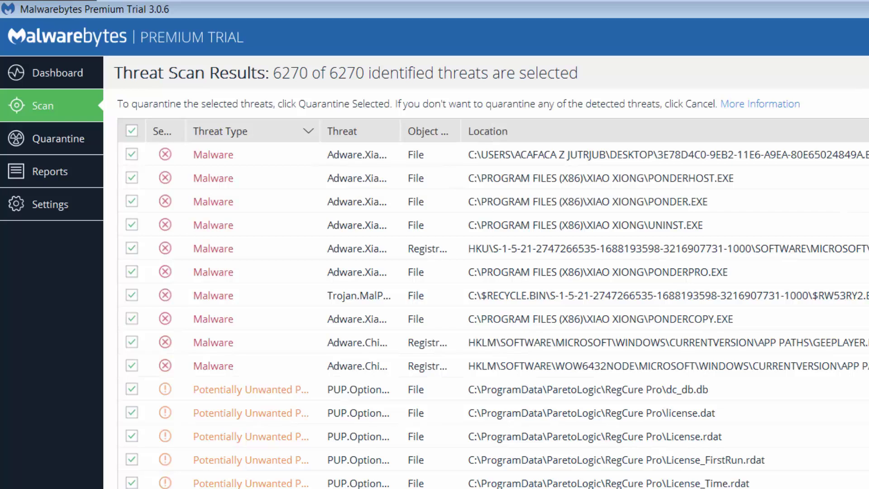
scroll(270, 160, "down", 6)
scroll(497, 315, "down", 20)
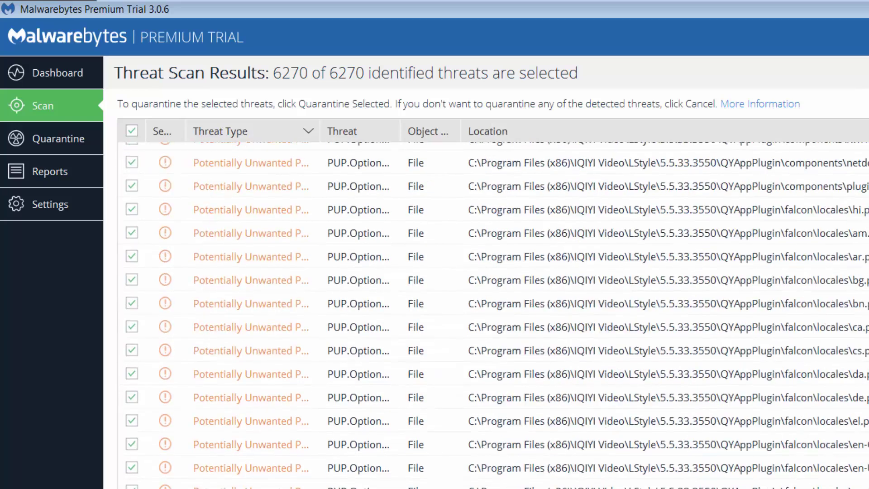
scroll(496, 315, "down", 20)
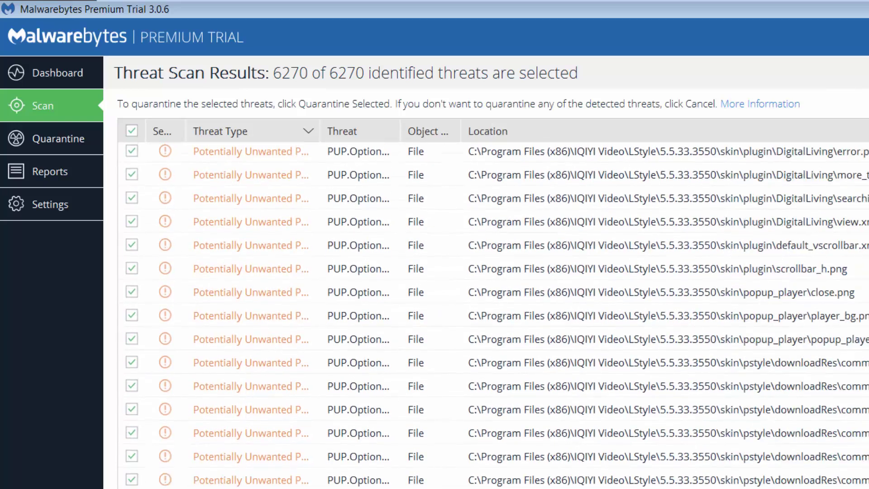
scroll(497, 314, "down", 20)
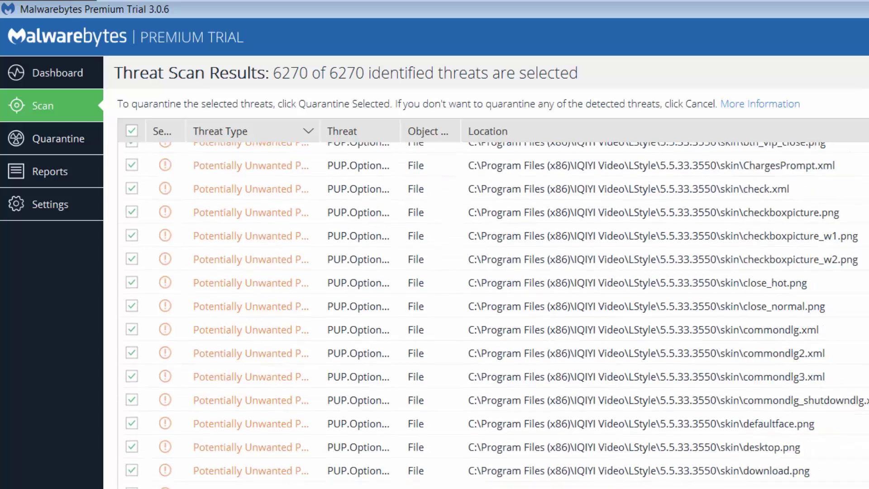
scroll(497, 315, "down", 20)
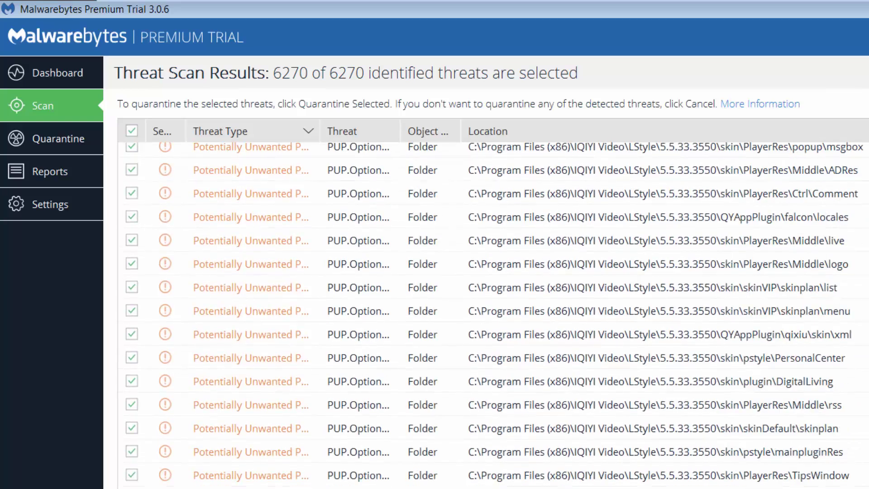
scroll(496, 315, "down", 10)
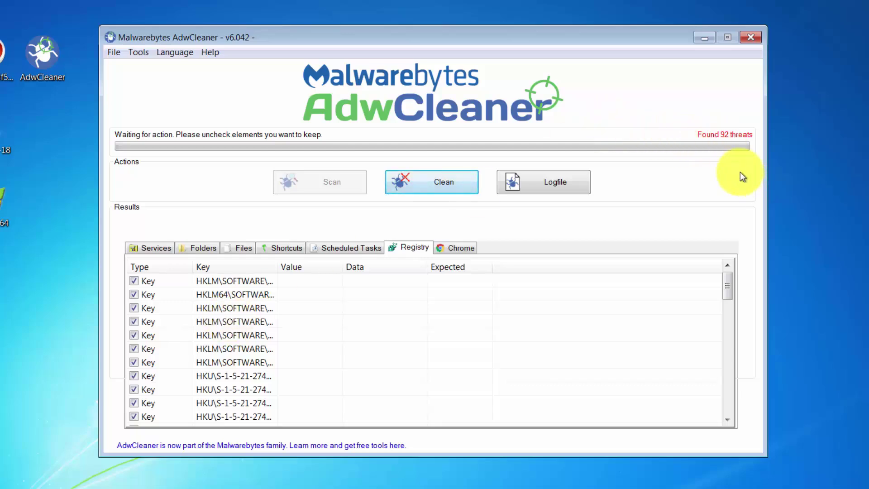
- Review the services, folders, files, shortcuts, scheduled tasks and registry keys flagged in the AdwCleaner scan results
left_click(148, 250)
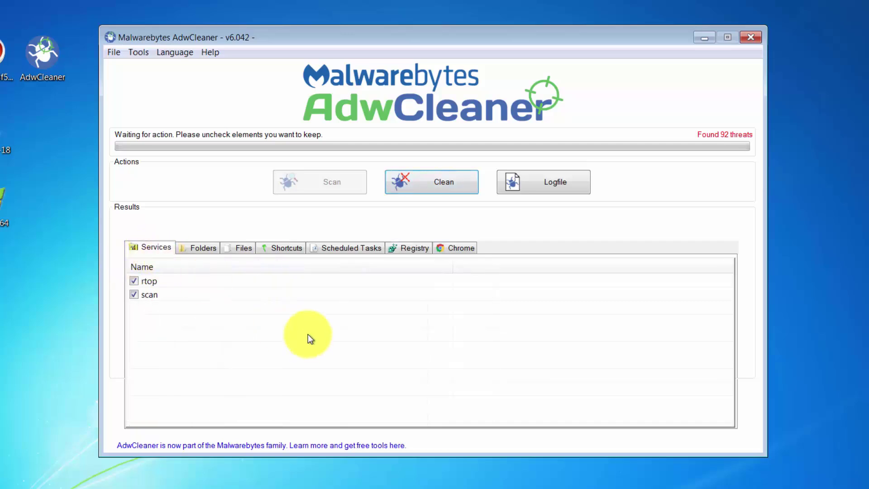
left_click(201, 252)
left_click(248, 248)
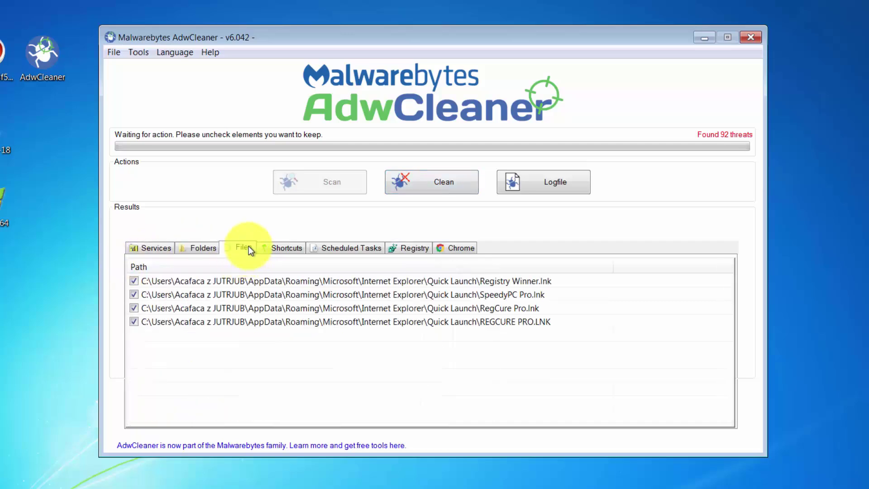
left_click(281, 249)
left_click(343, 250)
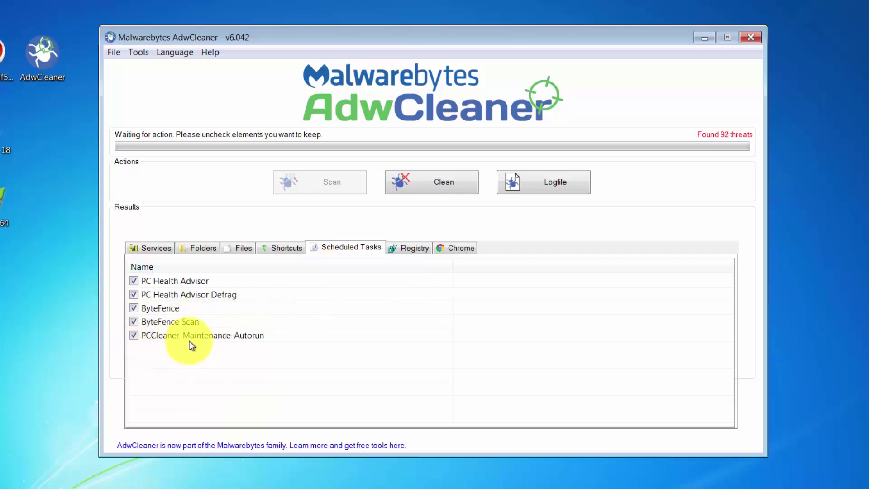
left_click(414, 248)
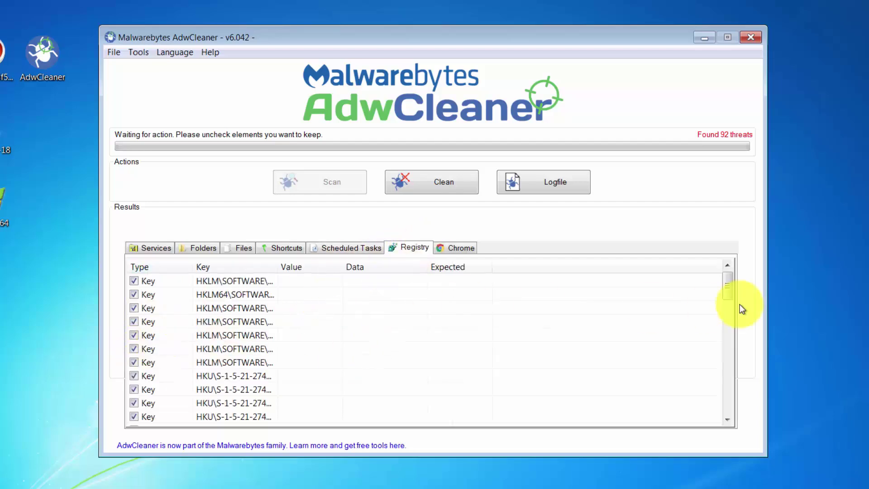
left_click_drag(727, 284, 659, 387)
- Widen the Path column of AdwCleaner's Chrome results and clean all selected threats, agreeing to close all programs
left_click(453, 244)
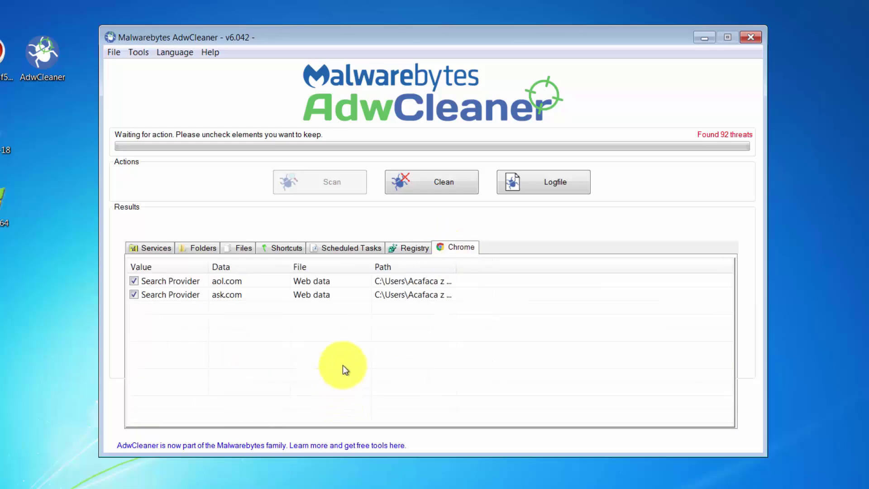
left_click_drag(456, 268, 584, 269)
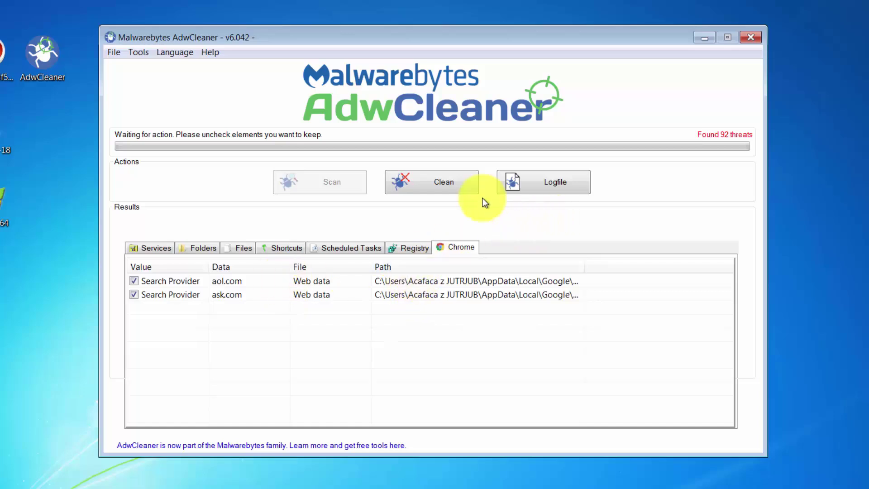
left_click(442, 182)
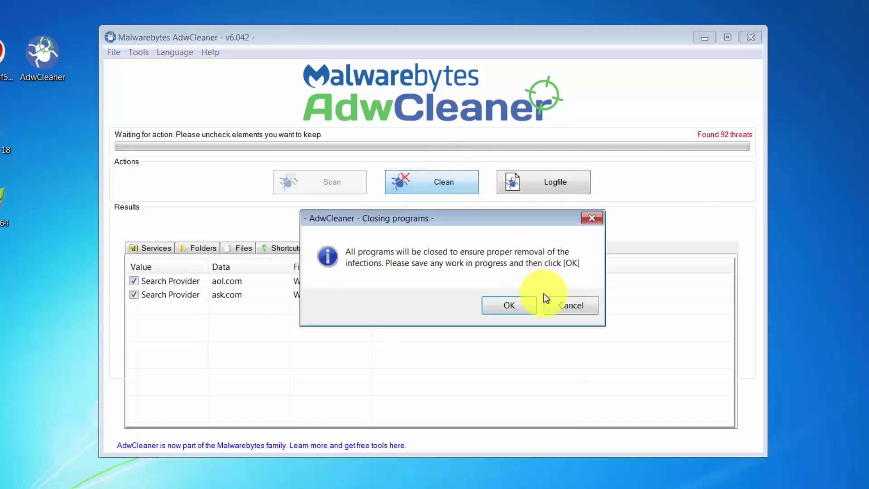
left_click(516, 304)
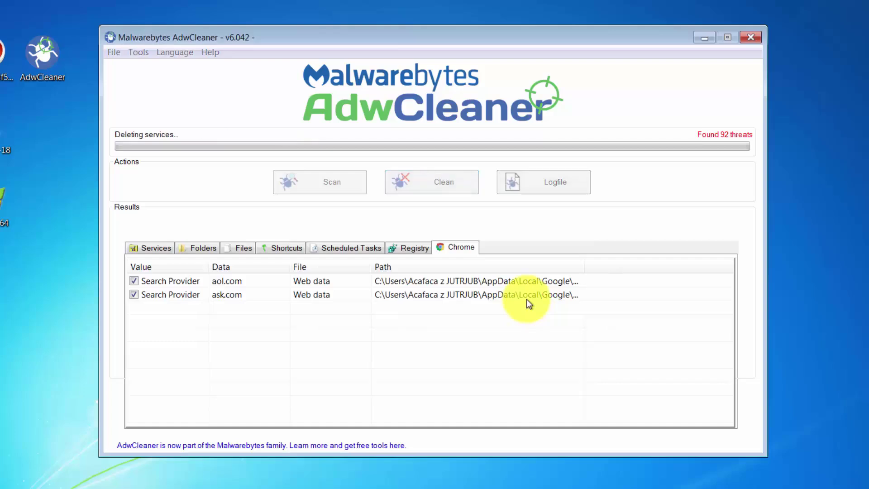